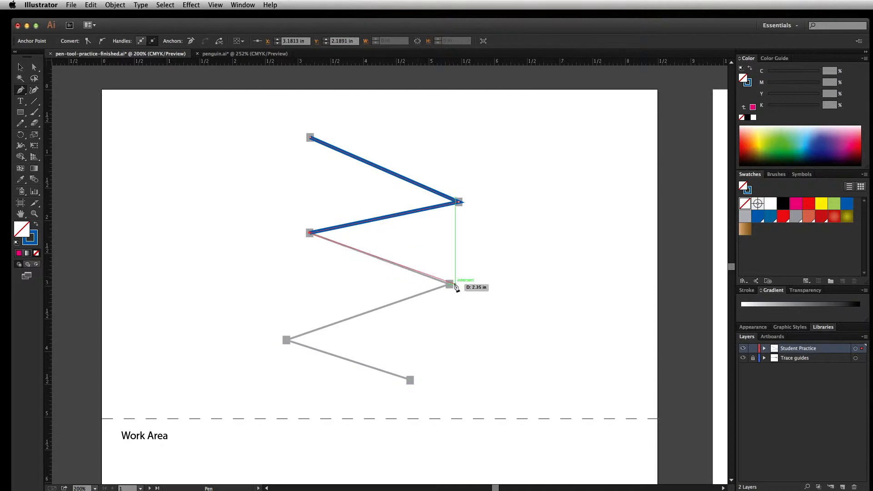
# Step: Trace the last three straight segments of the zigzag guide with the Pen tool and end the open path
pyautogui.click(449, 284)
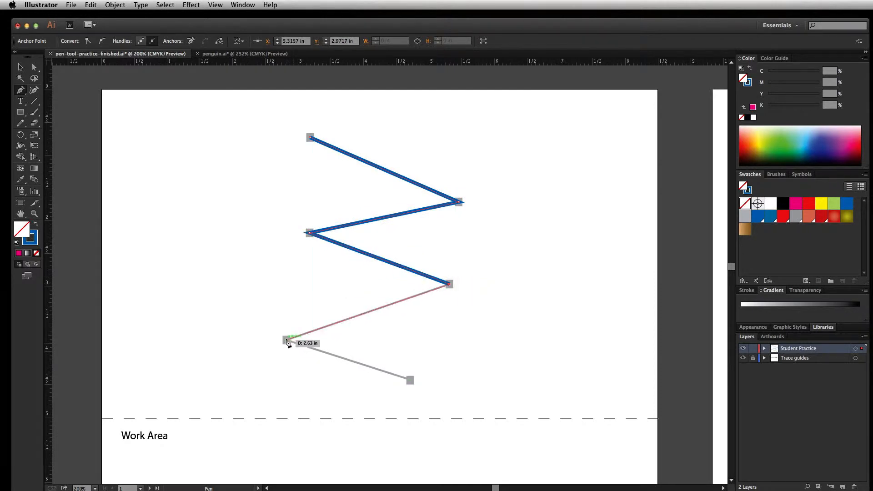
pyautogui.click(286, 340)
pyautogui.click(410, 380)
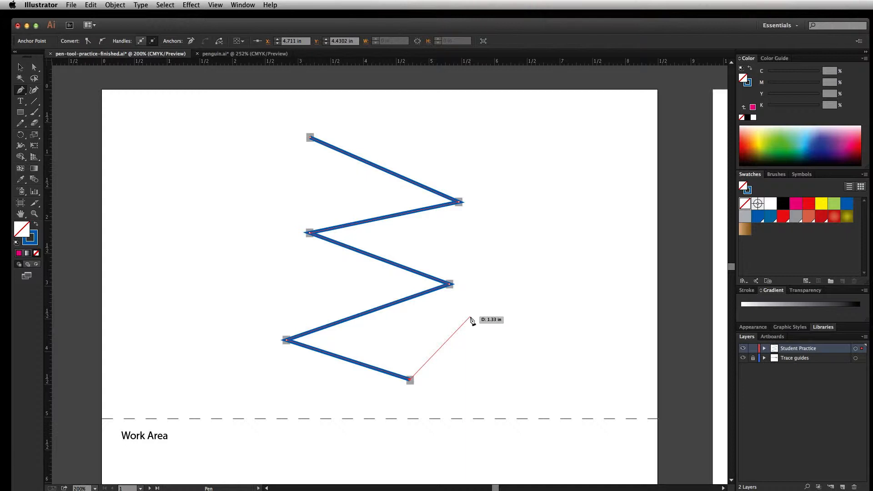
pyautogui.press('super')
pyautogui.keyDown('super'); pyautogui.click(470, 320); pyautogui.keyUp('super')
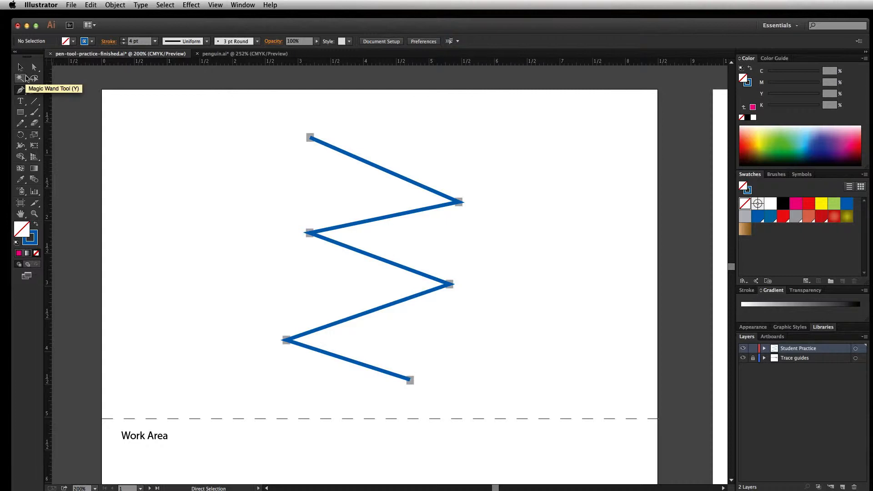
# Step: On the second artboard, start a Pen path tracing the guide's first horizontal segment, about 1.5 in long, and the vertical drop after it
pyautogui.click(20, 89)
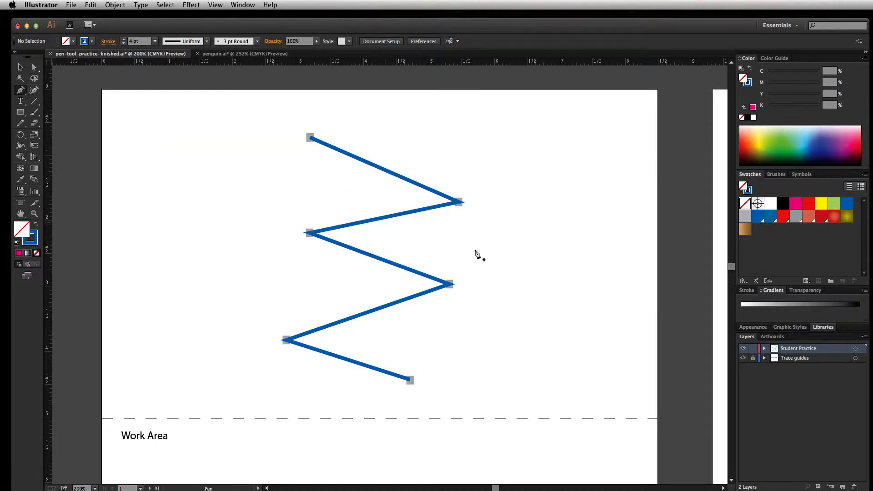
pyautogui.hscroll(10, 470, 254)
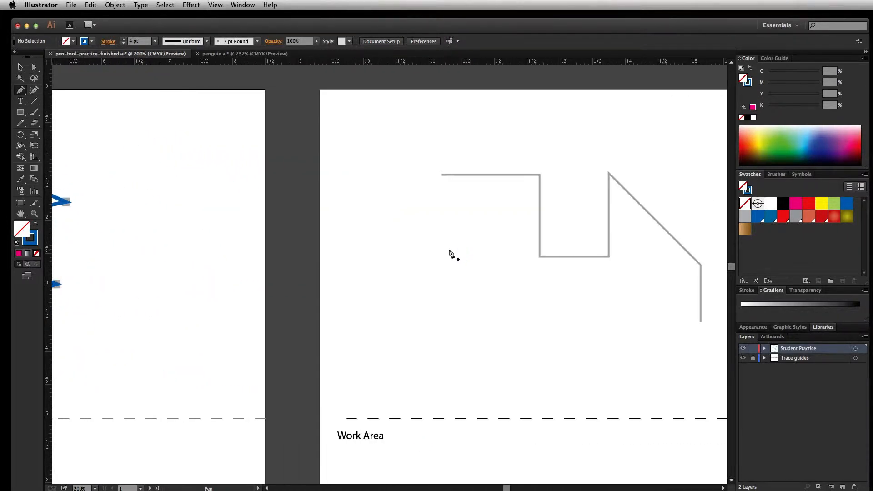
pyautogui.hscroll(10, 450, 254)
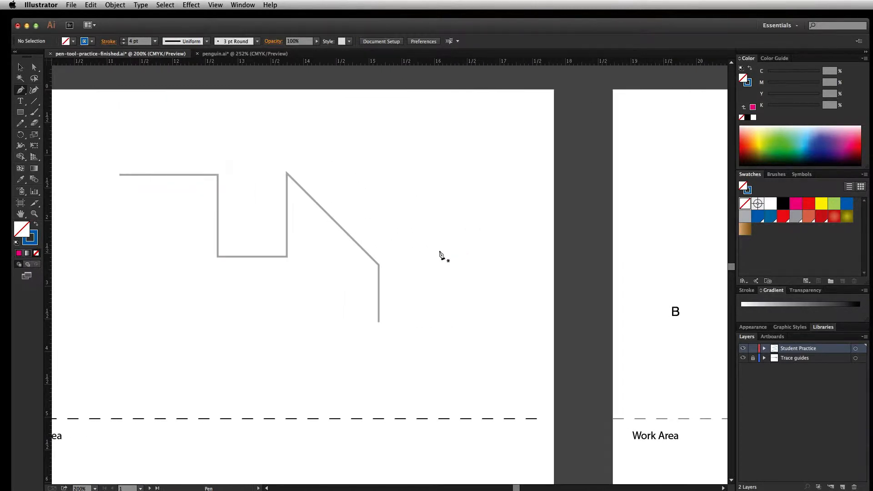
pyautogui.hscroll(-3, 439, 255)
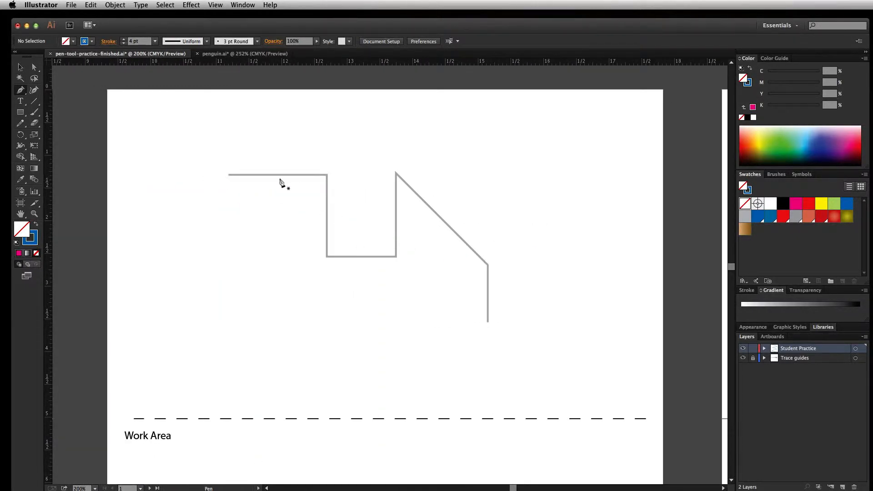
pyautogui.click(228, 175)
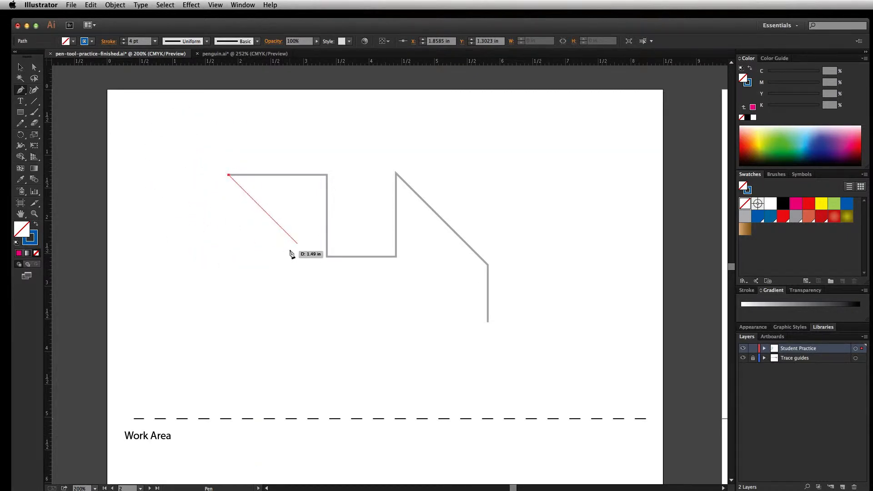
pyautogui.click(326, 175)
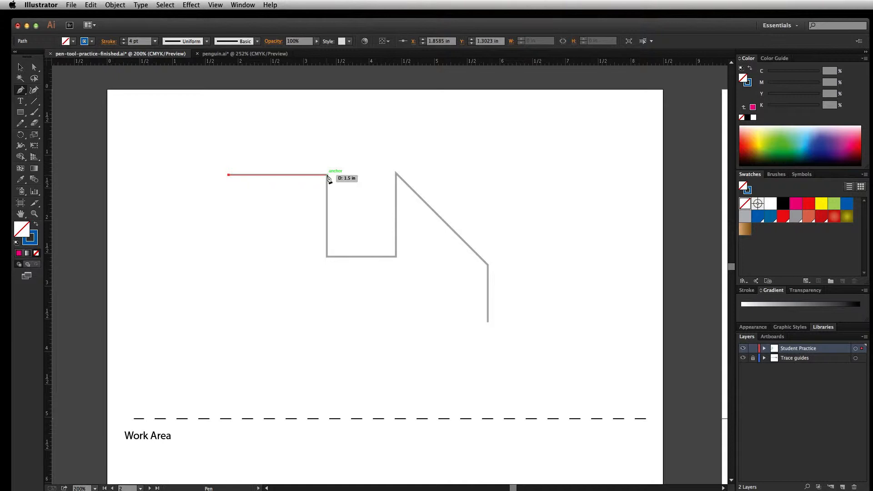
pyautogui.click(327, 176)
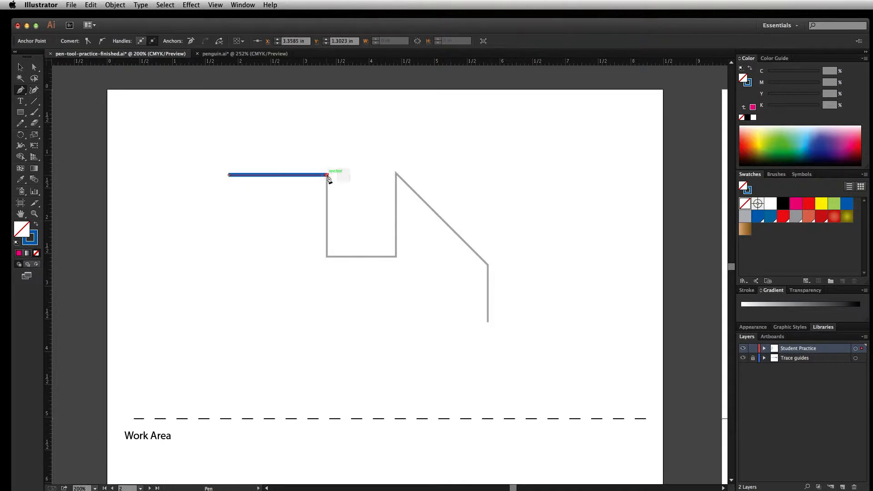
pyautogui.click(328, 257)
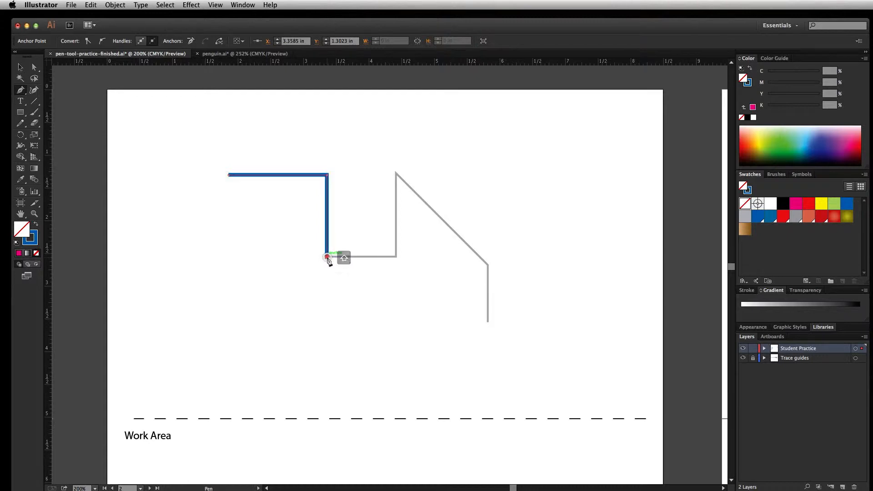
# Step: Trace the guide's lower horizontal, rising vertical, diagonal and final vertical segments with straight constrained lines, and end the path
pyautogui.click(396, 258)
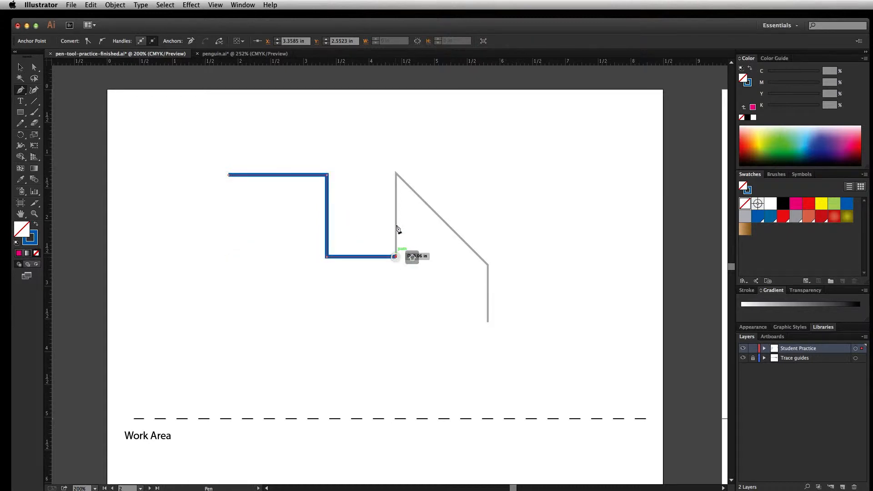
pyautogui.click(396, 174)
pyautogui.click(487, 264)
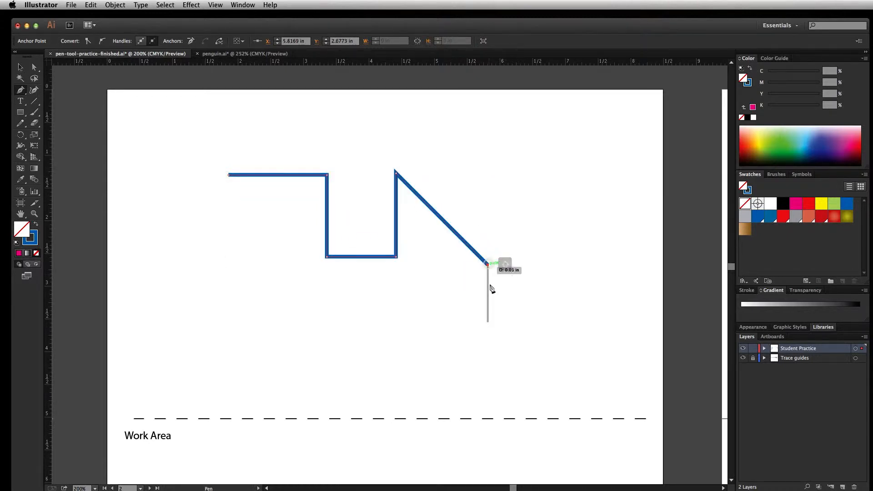
pyautogui.click(487, 322)
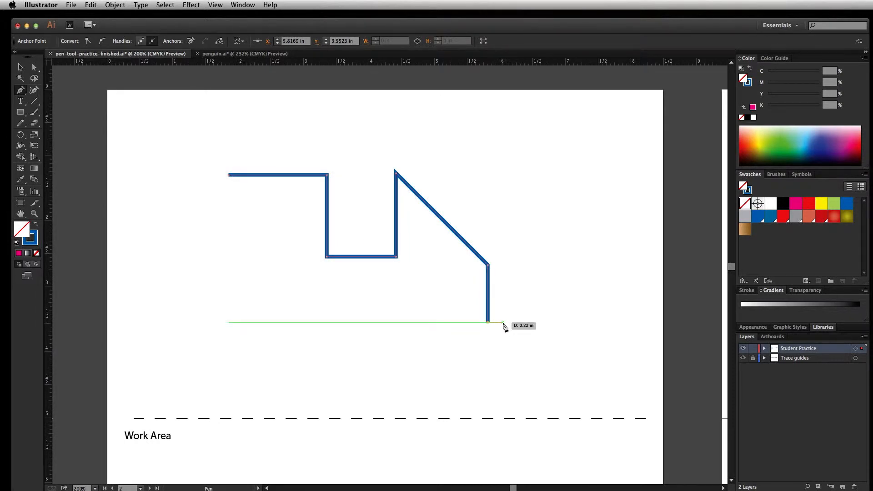
pyautogui.press('super')
pyautogui.keyDown('super'); pyautogui.click(503, 327); pyautogui.keyUp('super')
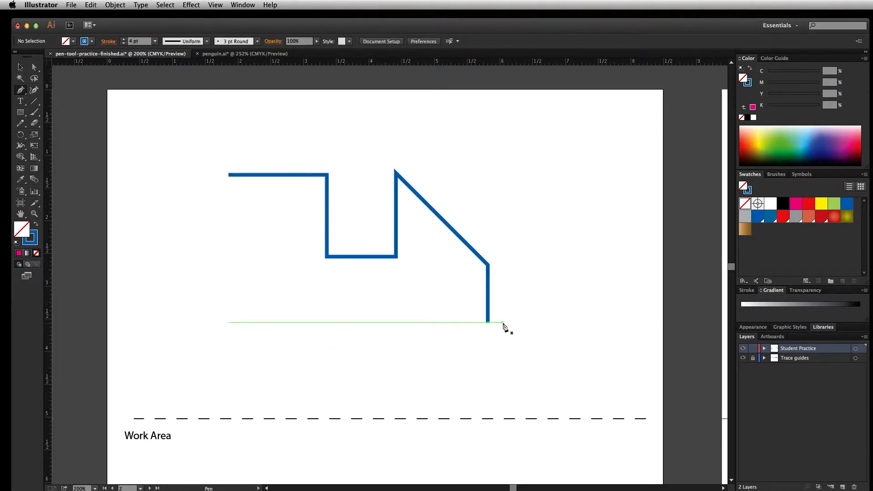
# Step: Trace arc A on the third artboard as one curve with vertical handles at both ends, and end the path
pyautogui.hscroll(15, 503, 326)
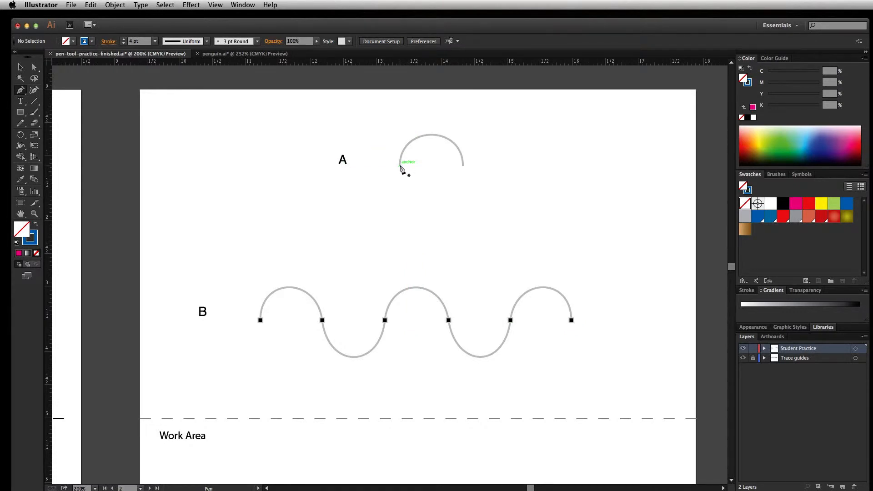
pyautogui.moveTo(400, 166); pyautogui.dragTo(400, 119)
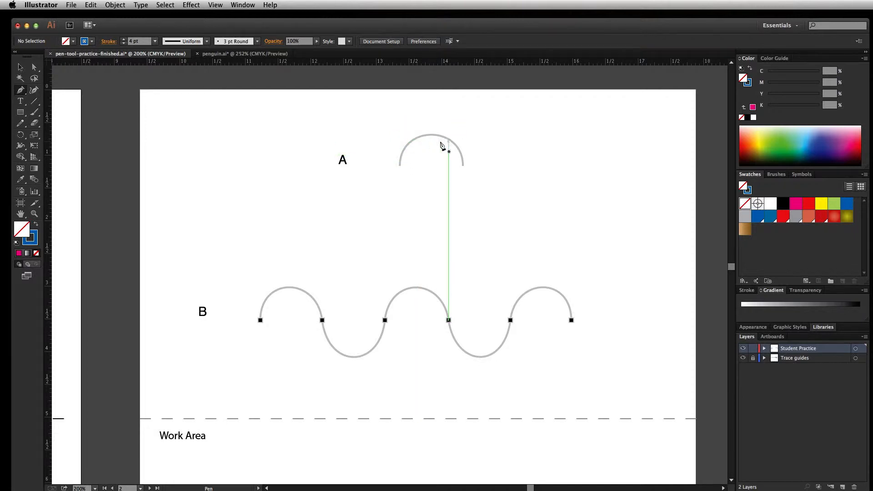
pyautogui.moveTo(400, 166); pyautogui.dragTo(398, 130)
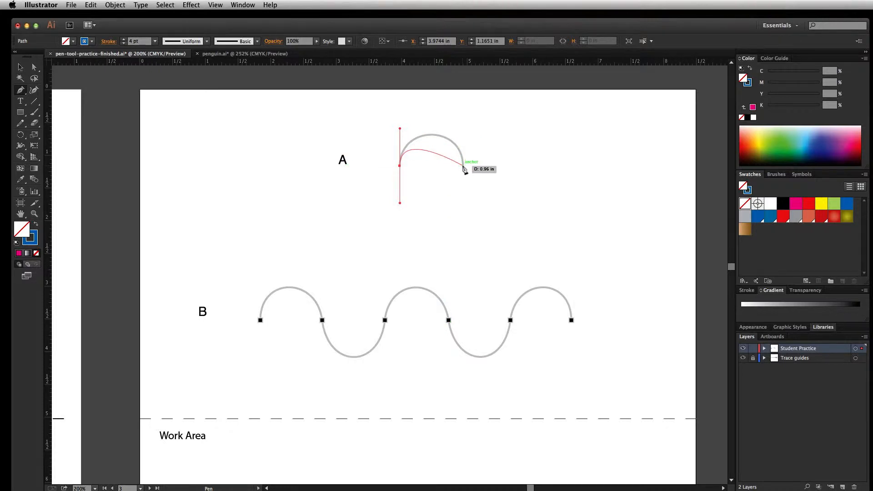
pyautogui.moveTo(463, 165); pyautogui.dragTo(463, 211)
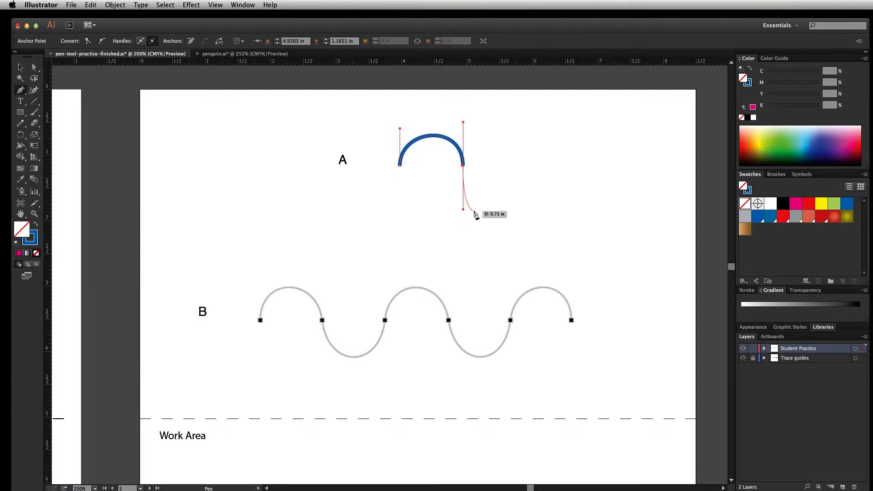
pyautogui.press('super')
pyautogui.keyDown('super'); pyautogui.click(479, 214); pyautogui.keyUp('super')
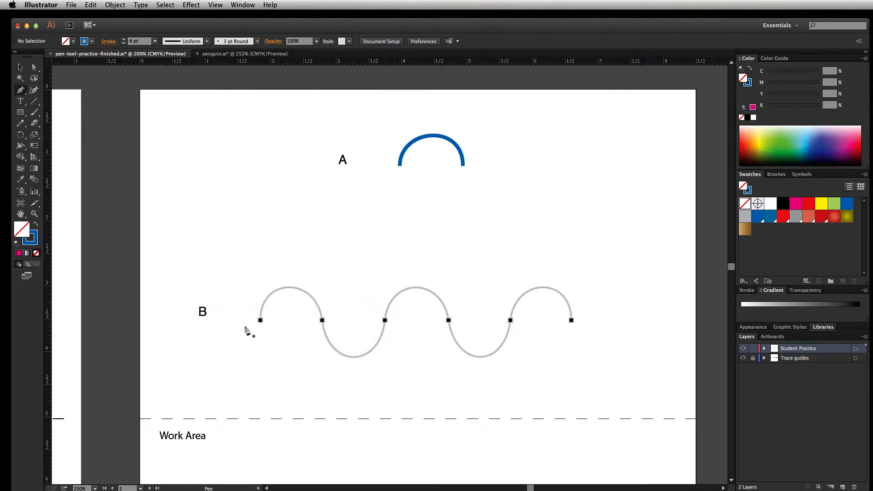
# Step: Trace wave guide B with smooth points at all six markers, alternating the handles up and down, and end the path
pyautogui.moveTo(260, 320); pyautogui.dragTo(262, 284)
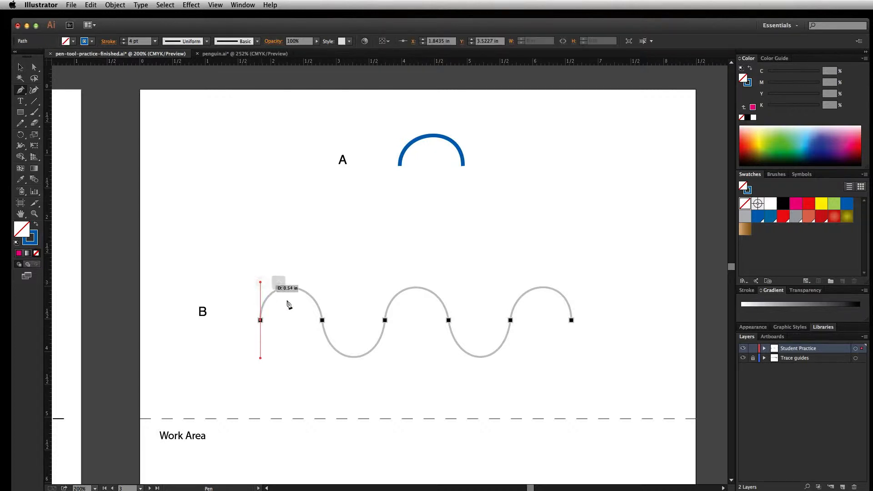
pyautogui.moveTo(322, 320); pyautogui.dragTo(335, 371)
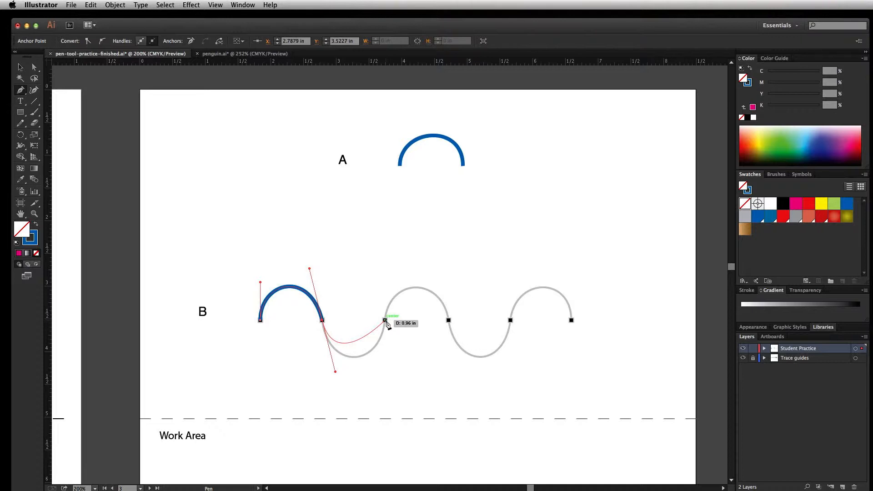
pyautogui.moveTo(385, 320); pyautogui.dragTo(390, 275)
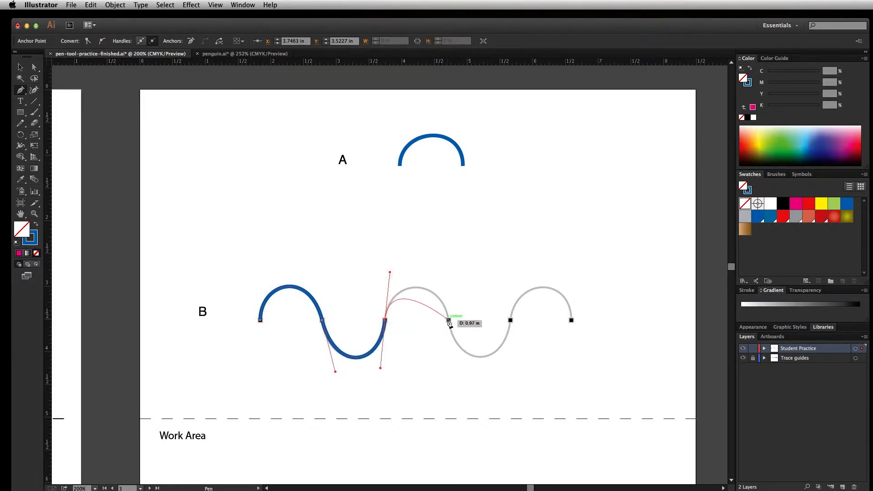
pyautogui.moveTo(448, 320); pyautogui.dragTo(457, 365)
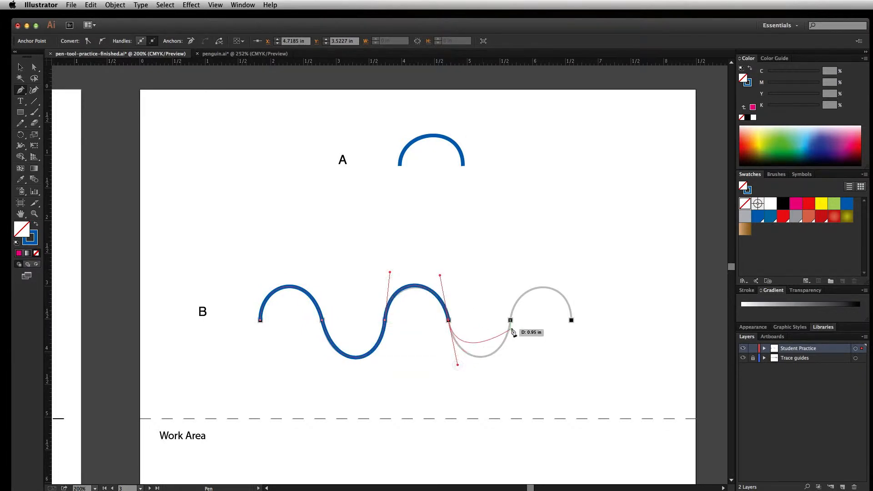
pyautogui.moveTo(511, 320); pyautogui.dragTo(517, 268)
pyautogui.moveTo(570, 320); pyautogui.dragTo(571, 362)
pyautogui.press('super')
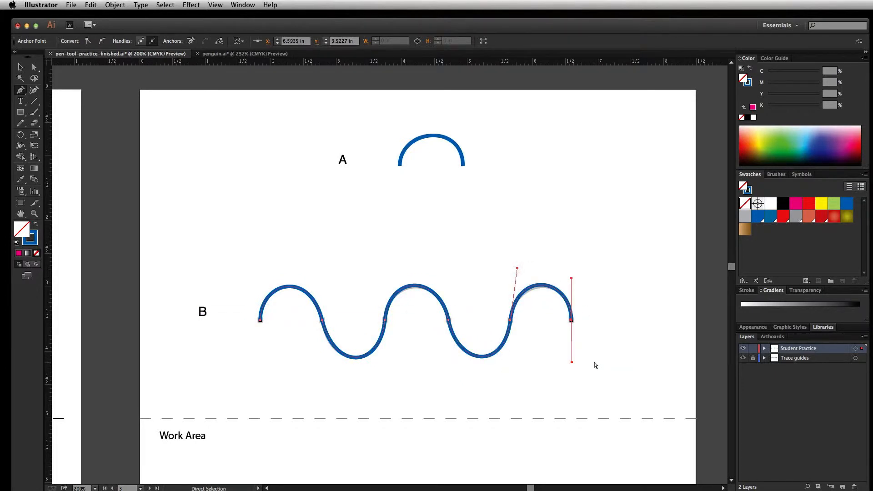
pyautogui.keyDown('super'); pyautogui.click(595, 364); pyautogui.keyUp('super')
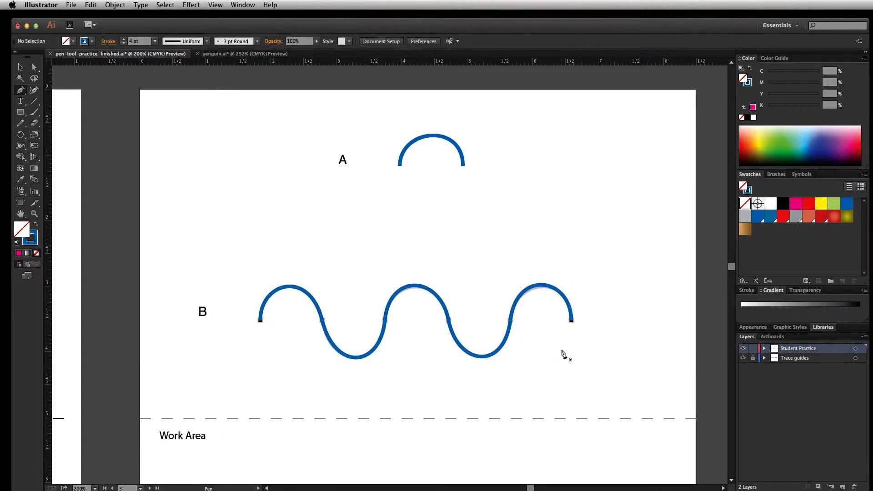
# Step: Trace the first arch of guide A on the fourth artboard and turn its end point's outgoing handle upward to form a corner
pyautogui.hscroll(6, 562, 353)
pyautogui.hscroll(9, 563, 355)
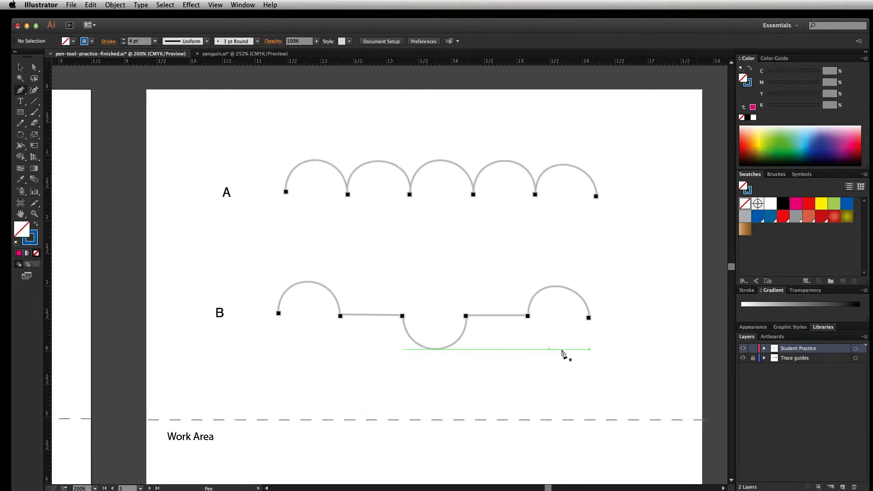
pyautogui.hscroll(1, 564, 353)
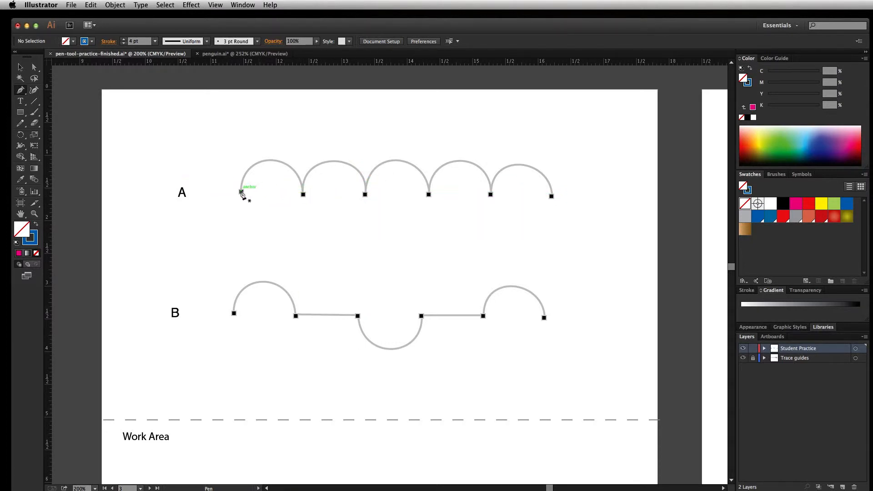
pyautogui.moveTo(240, 192); pyautogui.dragTo(241, 154)
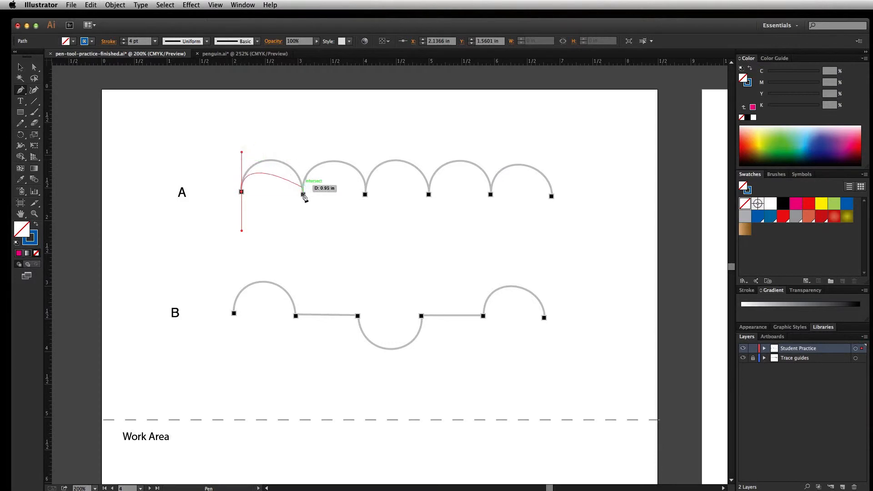
pyautogui.moveTo(304, 194); pyautogui.dragTo(306, 240)
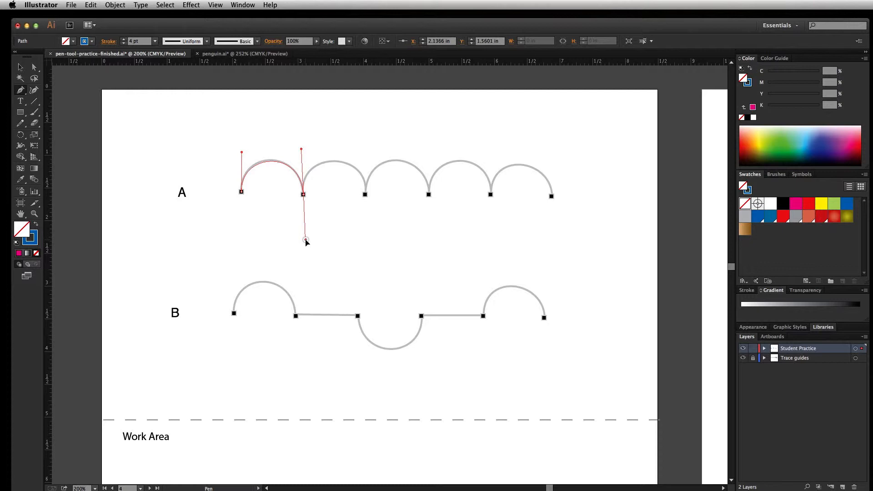
pyautogui.moveTo(305, 240); pyautogui.dragTo(304, 241)
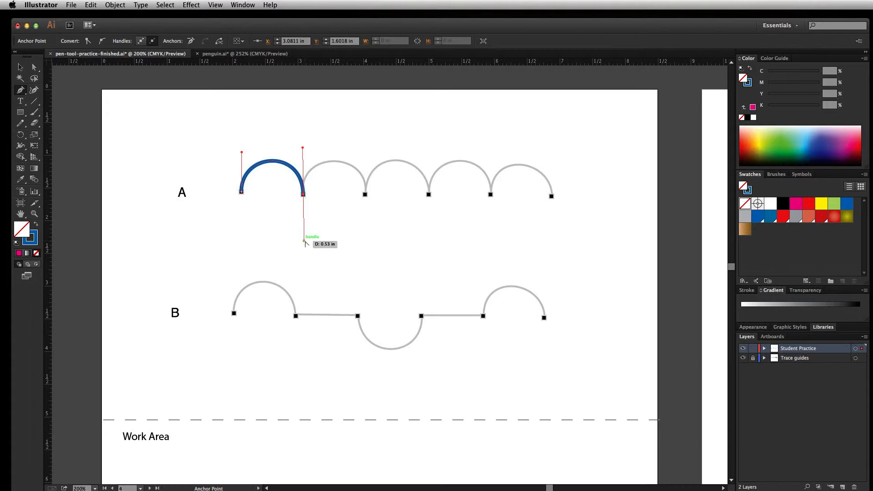
pyautogui.moveTo(305, 243); pyautogui.dragTo(306, 148)
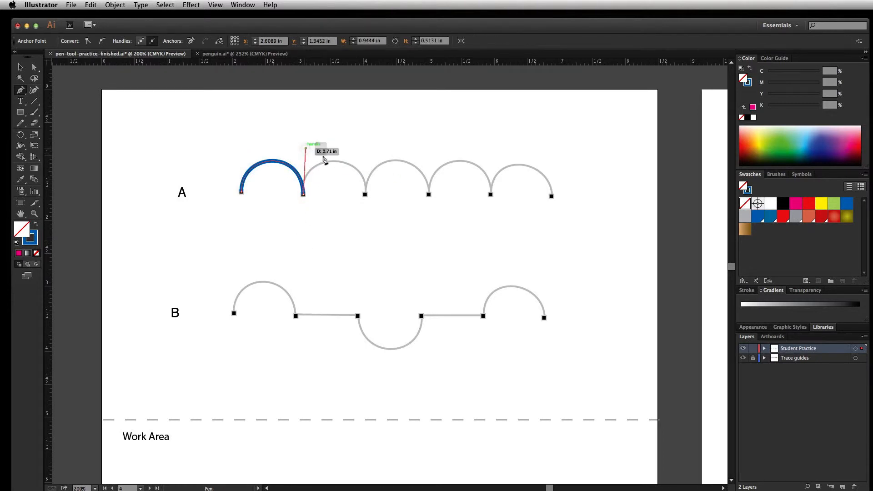
# Step: Trace the remaining four arches of guide A, turning the outgoing handle upward at each inner marker
pyautogui.moveTo(365, 194); pyautogui.dragTo(368, 149)
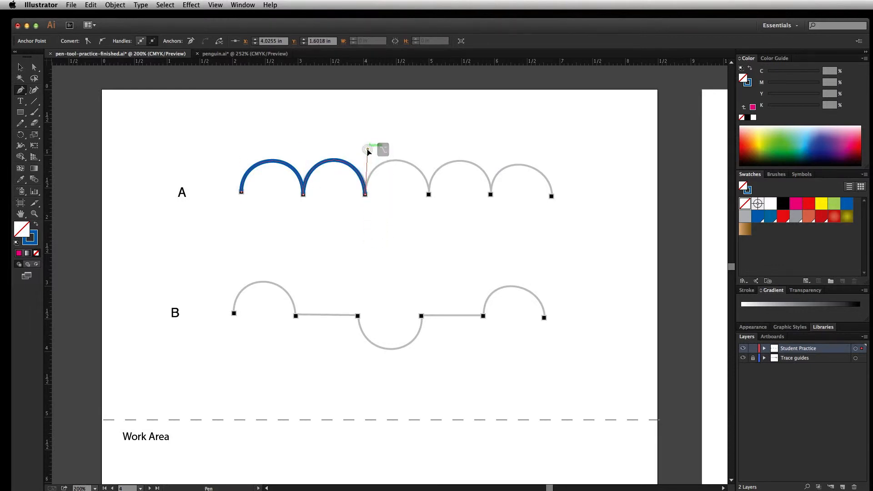
pyautogui.moveTo(428, 194); pyautogui.dragTo(429, 152)
pyautogui.moveTo(491, 195); pyautogui.dragTo(490, 147)
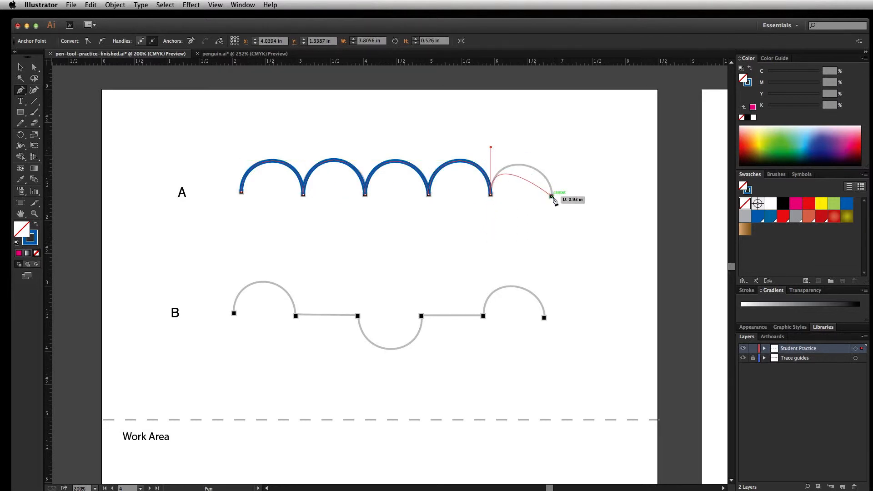
pyautogui.moveTo(551, 196); pyautogui.dragTo(553, 237)
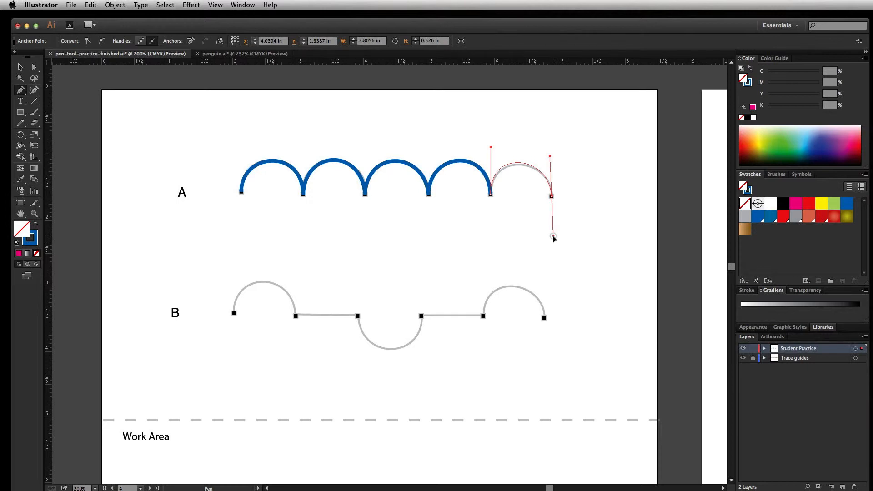
# Step: Set the final end point's handle on guide A's fifth arch and end the path
pyautogui.moveTo(554, 237); pyautogui.dragTo(555, 241)
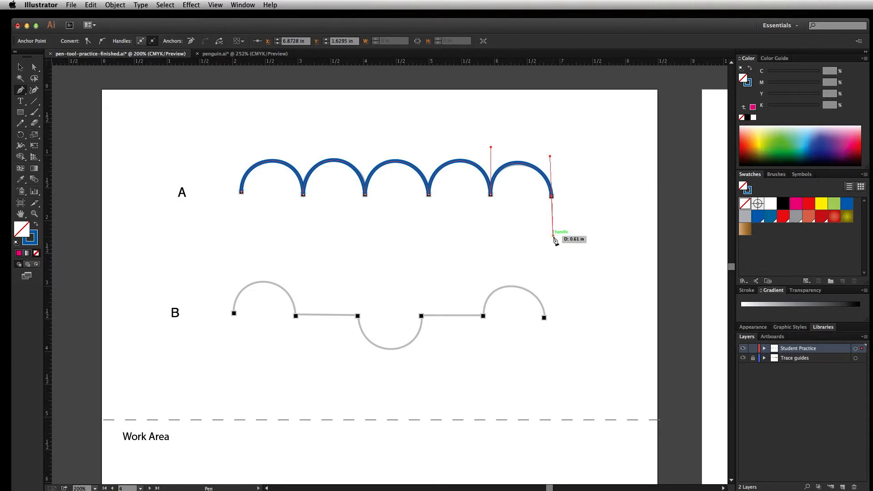
pyautogui.keyDown('super'); pyautogui.click(577, 239); pyautogui.keyUp('super')
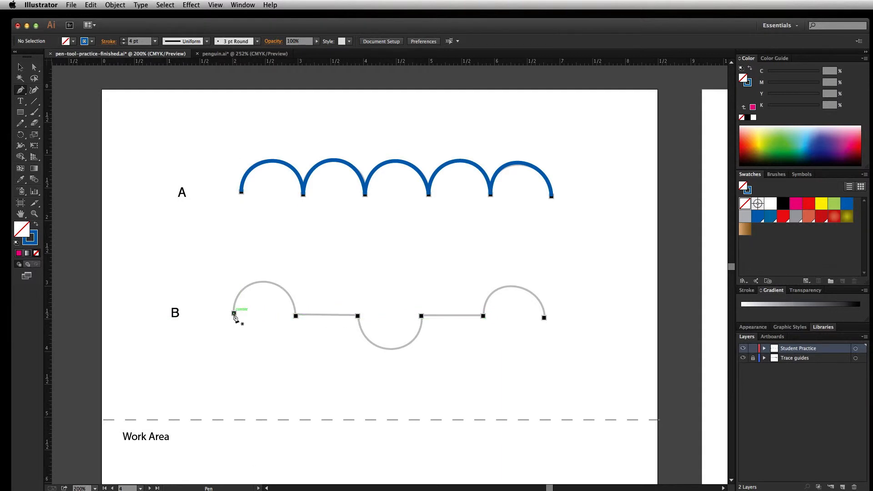
# Step: Trace guide B's first arch with vertical handles, remove the end point's outgoing handle, and add the straight segment to the third marker
pyautogui.moveTo(233, 314); pyautogui.dragTo(244, 280)
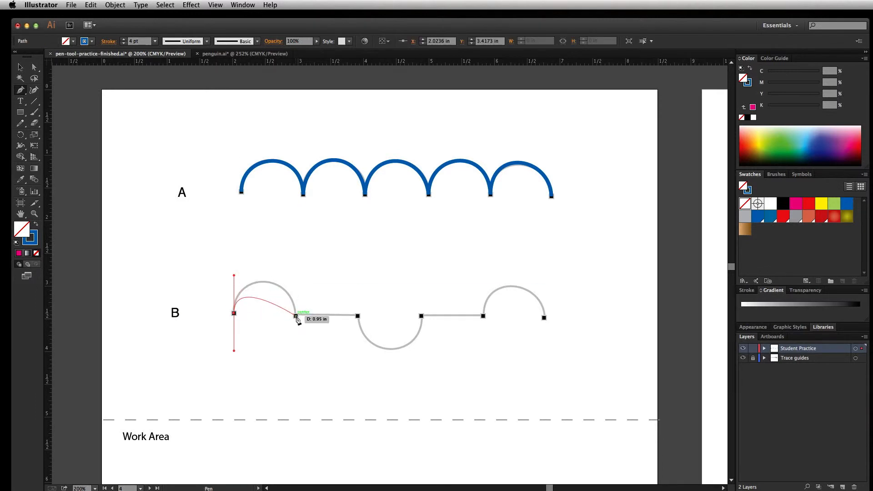
pyautogui.moveTo(295, 315); pyautogui.dragTo(303, 373)
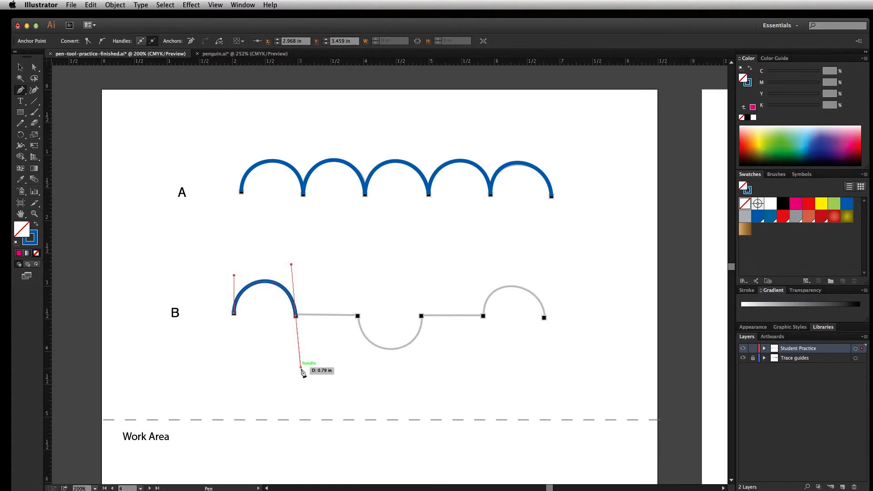
pyautogui.click(296, 316)
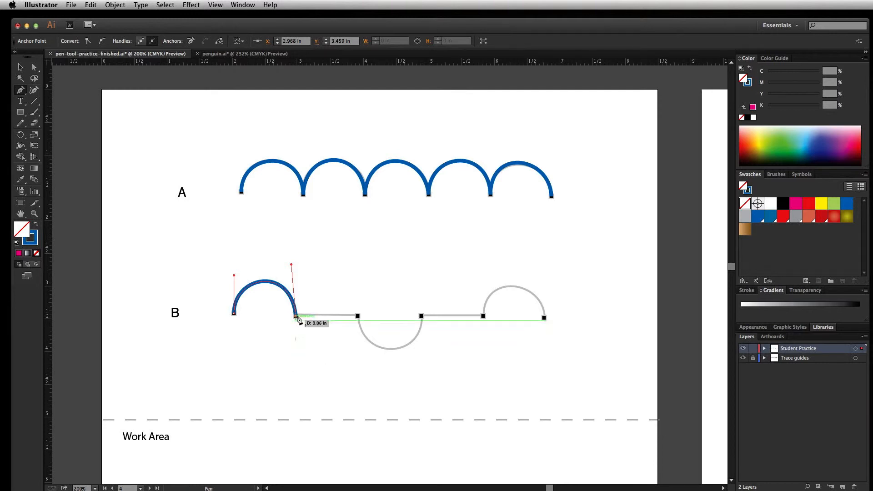
pyautogui.click(357, 316)
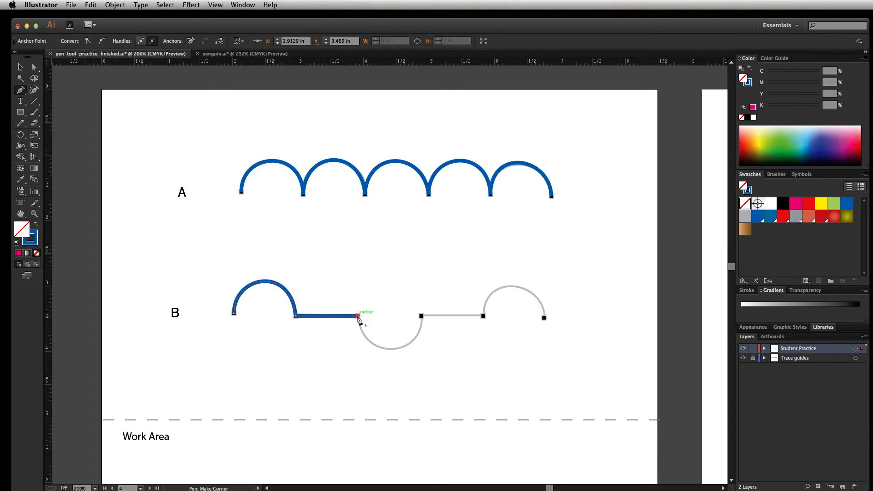
# Step: Trace guide B's downward arch from a downward handle, remove its end point's outgoing handle, and add the straight segment to the fifth marker
pyautogui.moveTo(357, 315); pyautogui.dragTo(358, 362)
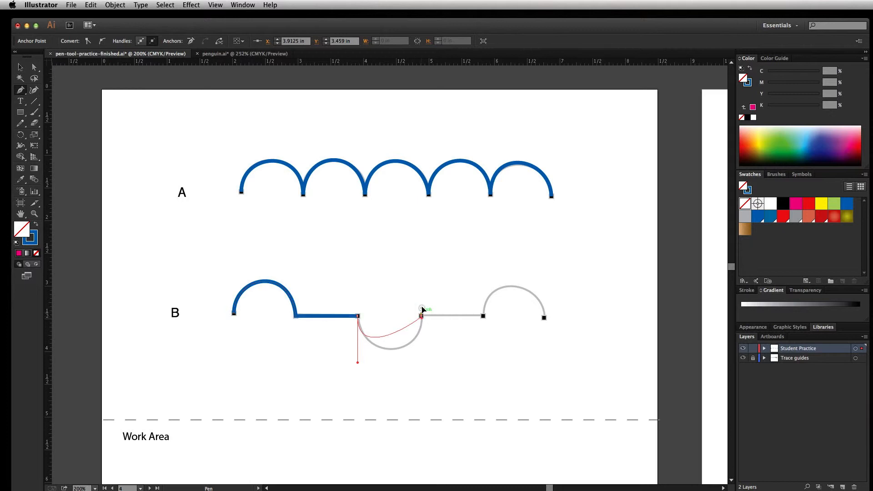
pyautogui.moveTo(421, 316)
pyautogui.mouseDown()
pyautogui.moveTo(425, 259)
pyautogui.moveTo(422, 273)
pyautogui.mouseUp()
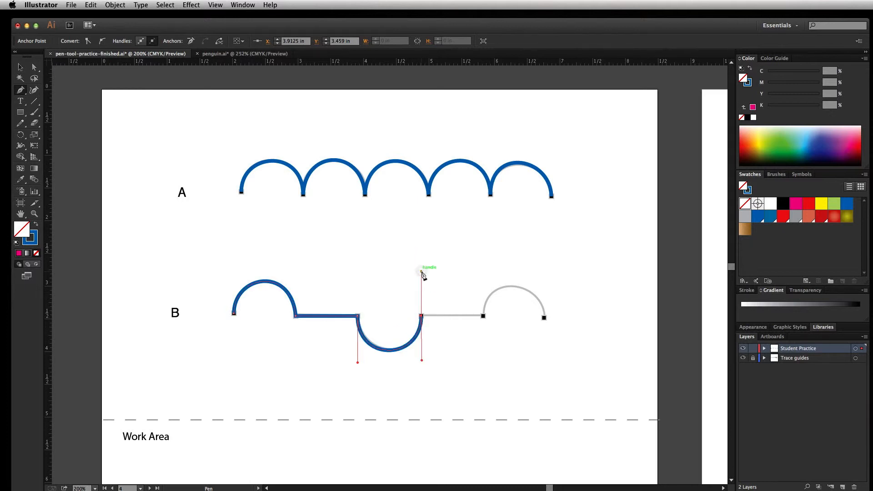
pyautogui.click(422, 317)
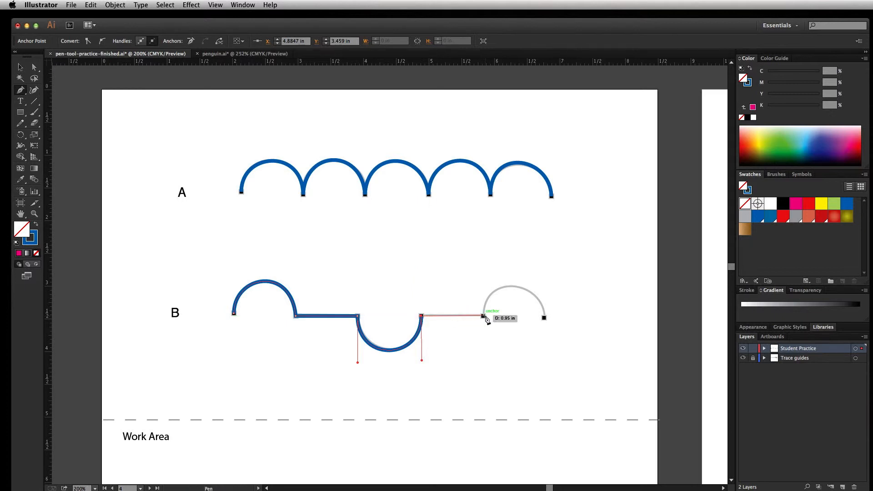
pyautogui.click(482, 316)
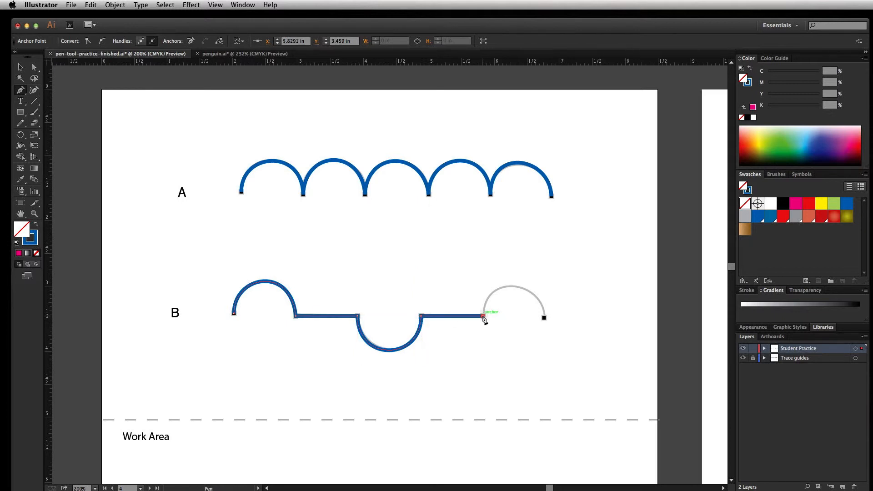
# Step: Trace guide B's last arch from an upward handle to the sixth marker and end the path
pyautogui.moveTo(483, 316); pyautogui.dragTo(485, 272)
pyautogui.moveTo(544, 318); pyautogui.dragTo(544, 353)
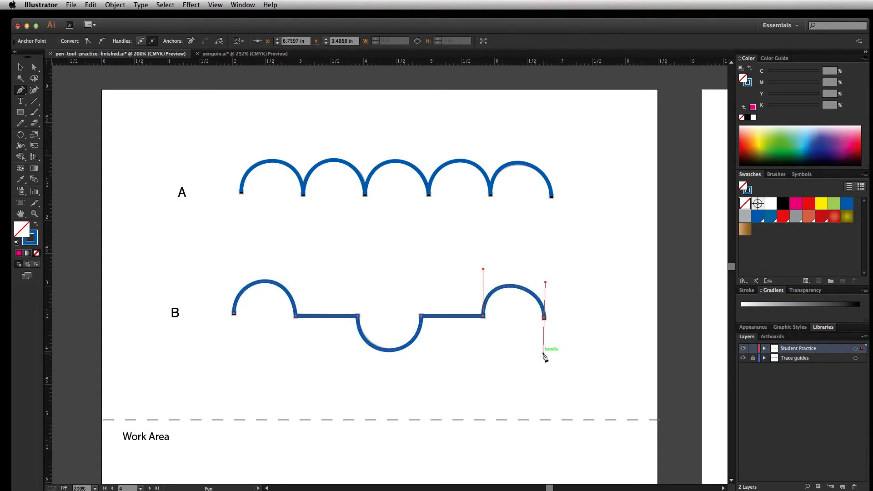
pyautogui.press('super')
pyautogui.keyDown('super'); pyautogui.click(527, 363); pyautogui.keyUp('super')
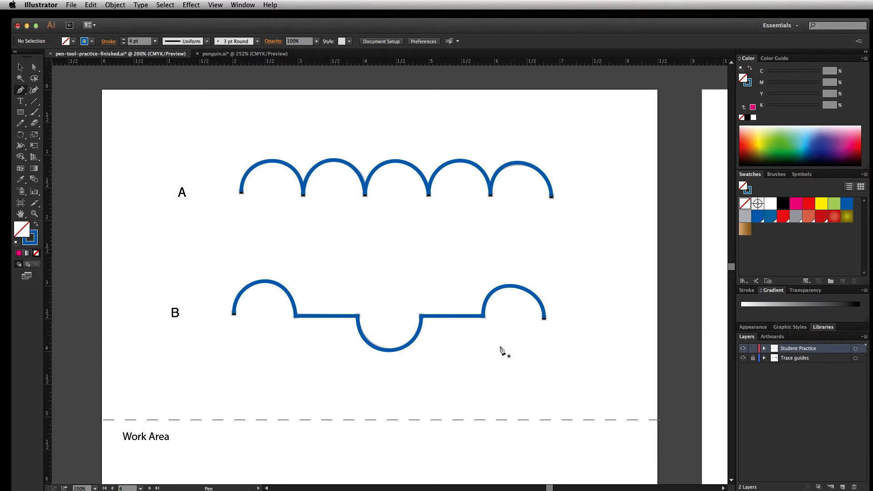
# Step: Switch to penguin.ai and hide all the artwork layers from Beak to Feet, keeping the Penguin Photo layer visible
pyautogui.click(256, 54)
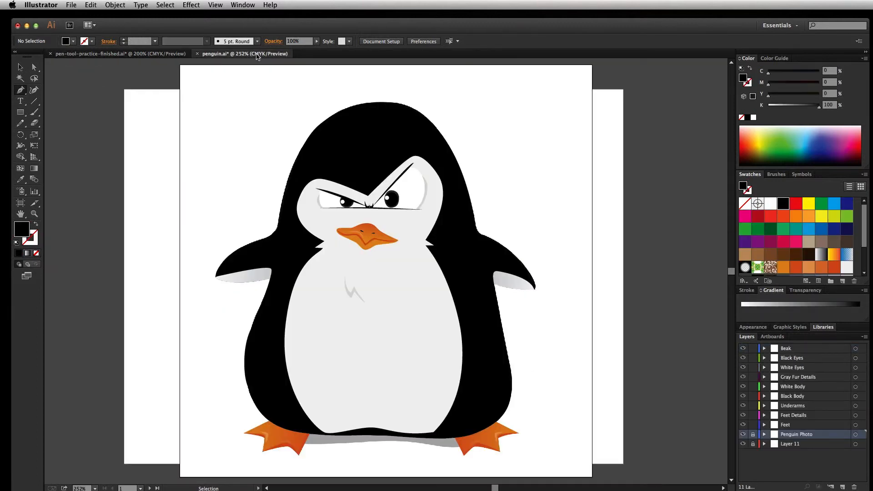
pyautogui.click(19, 68)
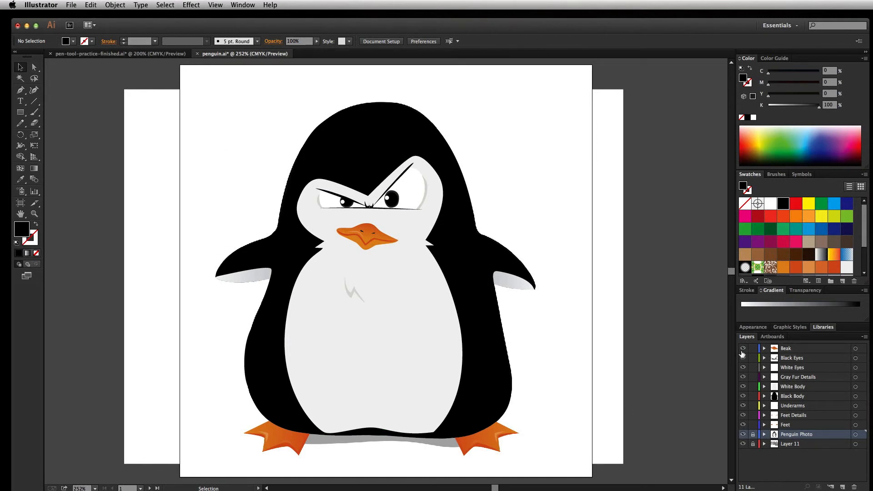
pyautogui.moveTo(742, 353); pyautogui.dragTo(742, 427)
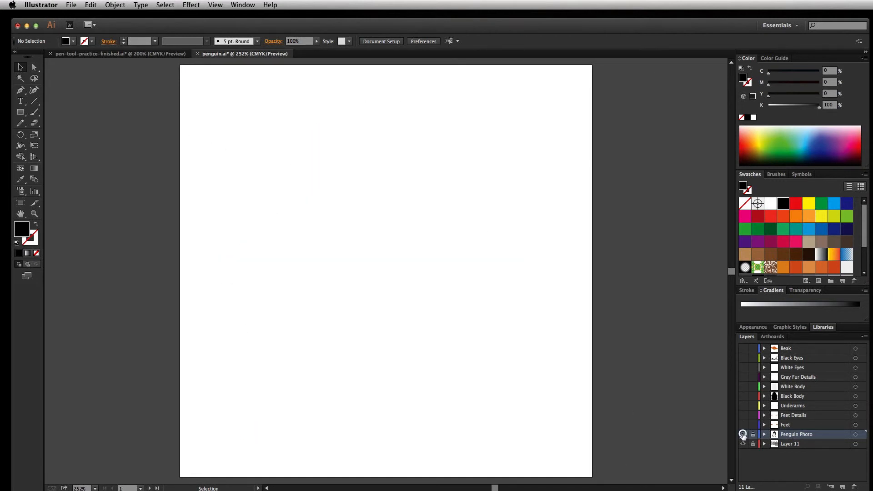
pyautogui.click(742, 434)
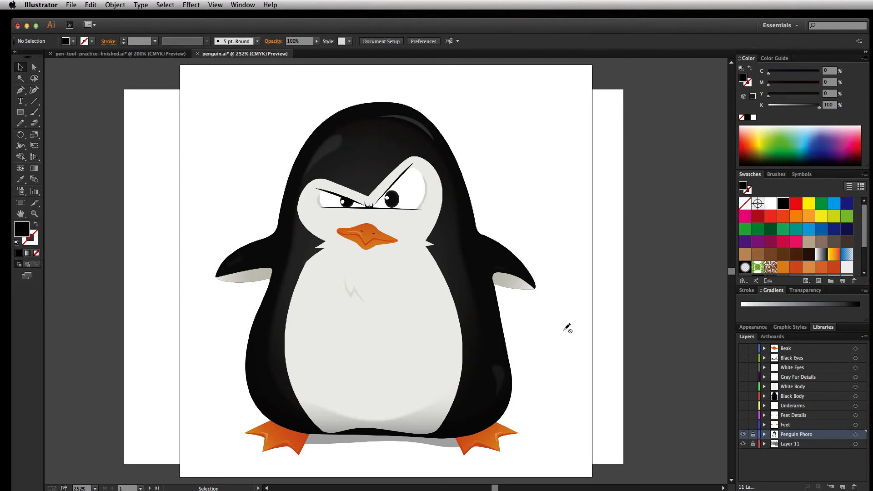
pyautogui.hscroll(2, 567, 327)
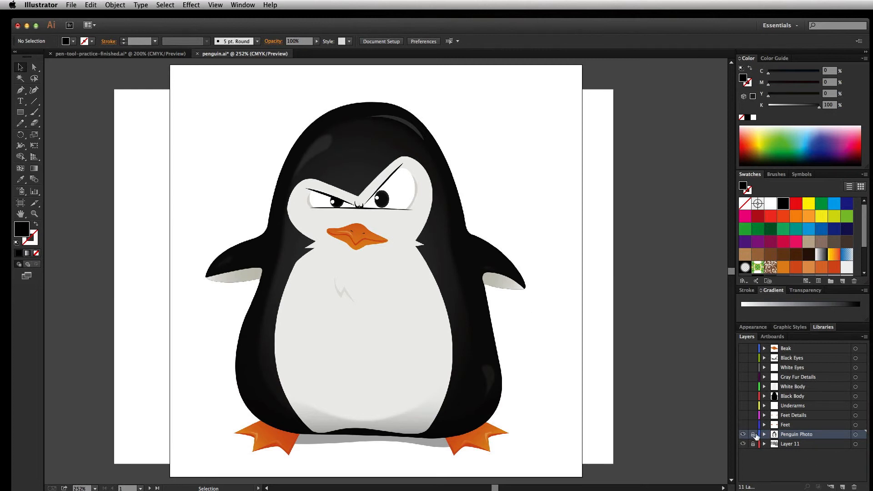
# Step: Unlock the Penguin Photo layer to reduce the opacity of its linked penguin image, and lock the layer again
pyautogui.click(752, 434)
pyautogui.click(18, 67)
pyautogui.click(204, 110)
pyautogui.click(210, 76)
pyautogui.click(810, 290)
pyautogui.click(838, 301)
pyautogui.moveTo(839, 310); pyautogui.dragTo(826, 313)
pyautogui.click(580, 302)
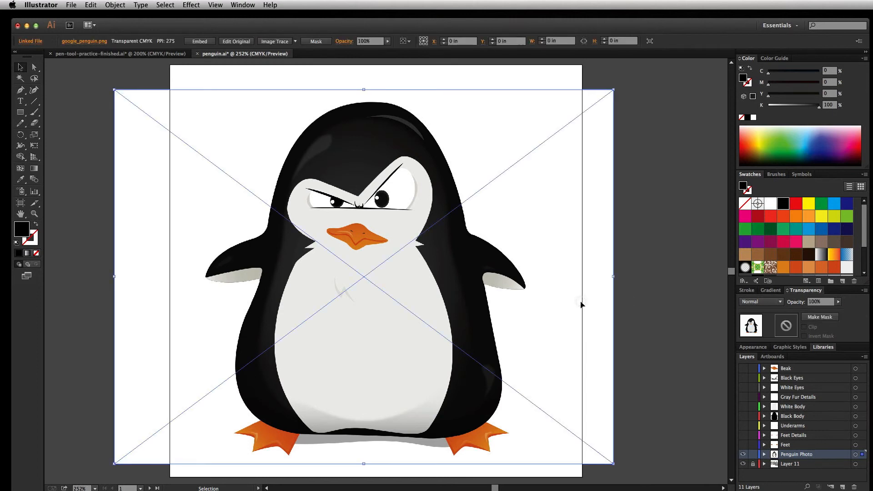
pyautogui.click(838, 301)
pyautogui.moveTo(840, 310); pyautogui.dragTo(826, 311)
pyautogui.click(664, 304)
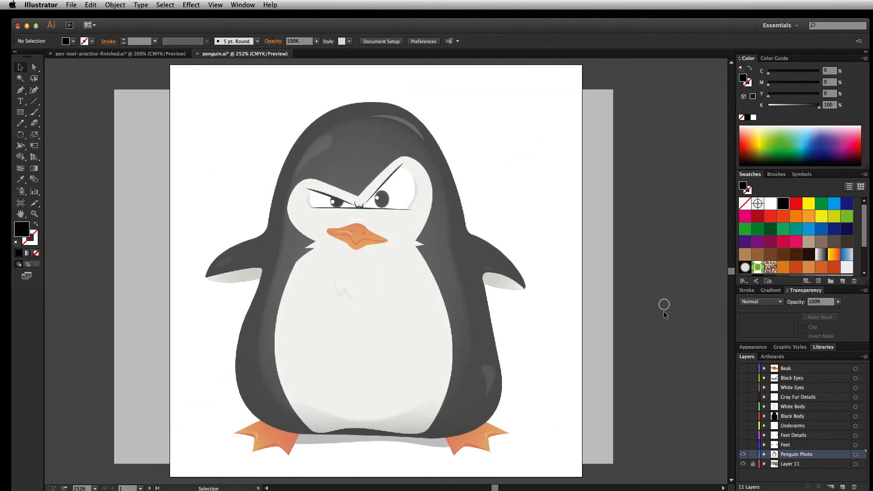
pyautogui.click(752, 454)
# Step: Preview the artwork layers one at a time from Feet up to Beak, and hide them all again
pyautogui.click(743, 445)
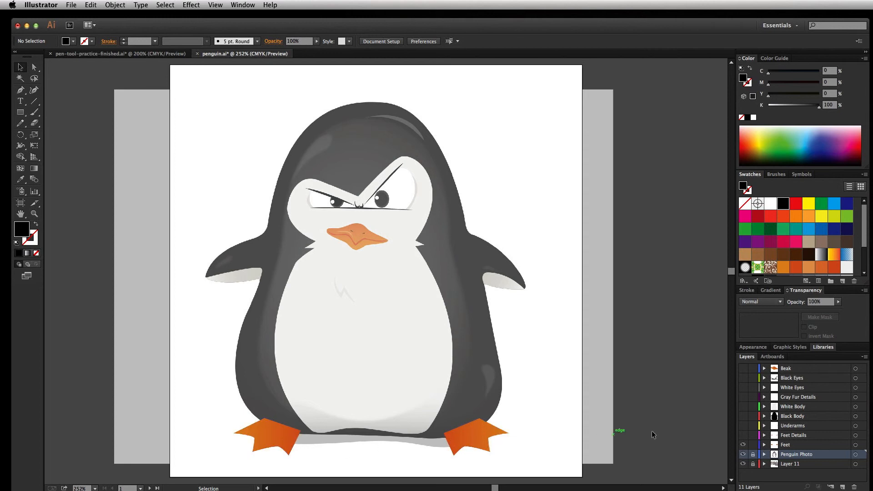
pyautogui.click(744, 435)
pyautogui.click(742, 426)
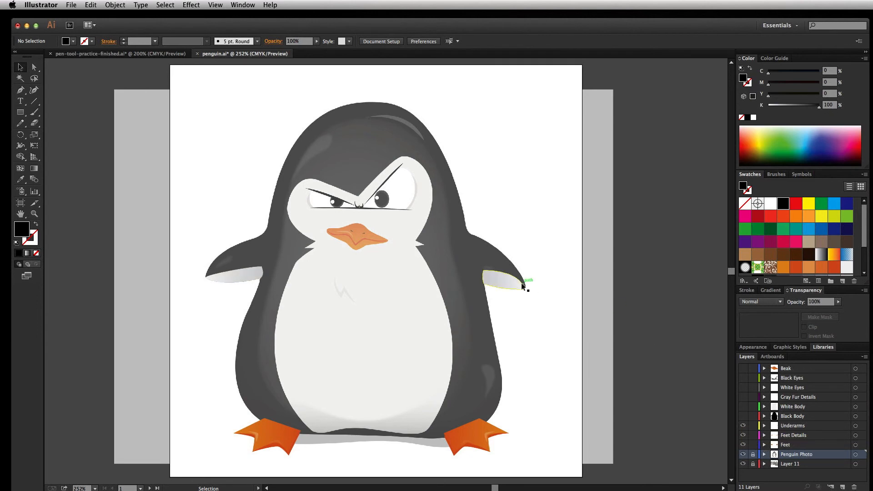
pyautogui.click(743, 416)
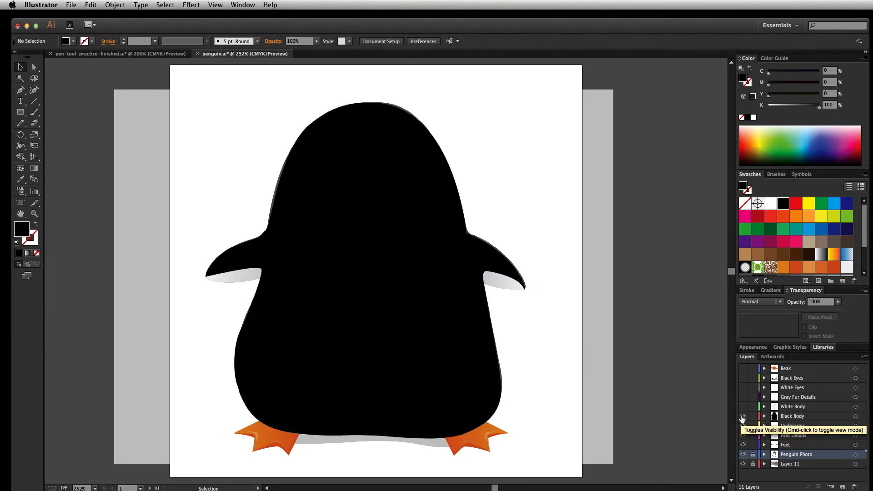
pyautogui.click(743, 407)
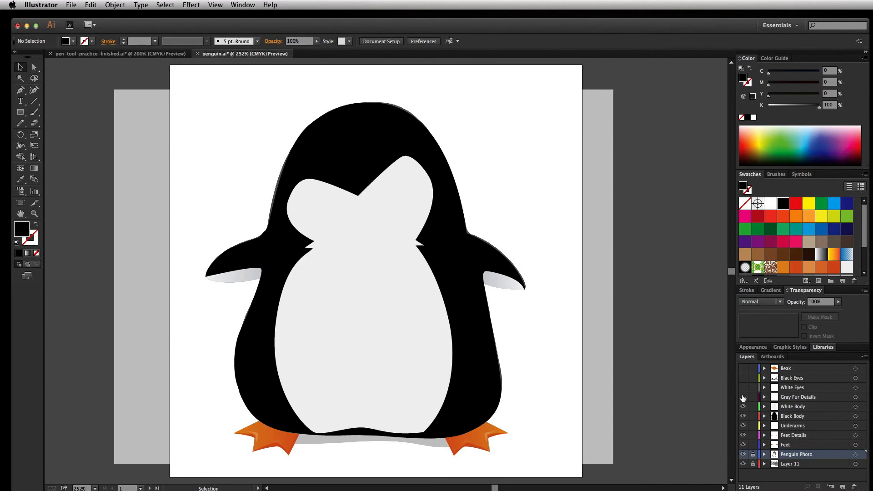
pyautogui.click(742, 396)
pyautogui.click(742, 387)
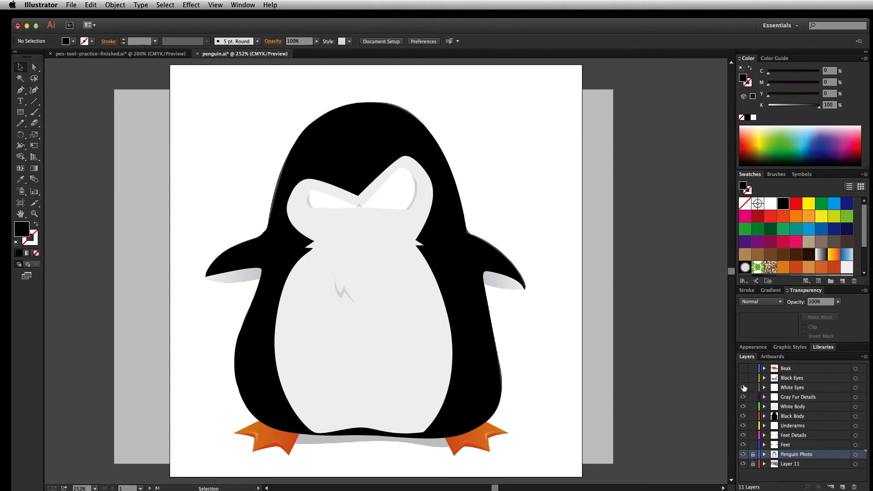
pyautogui.click(742, 377)
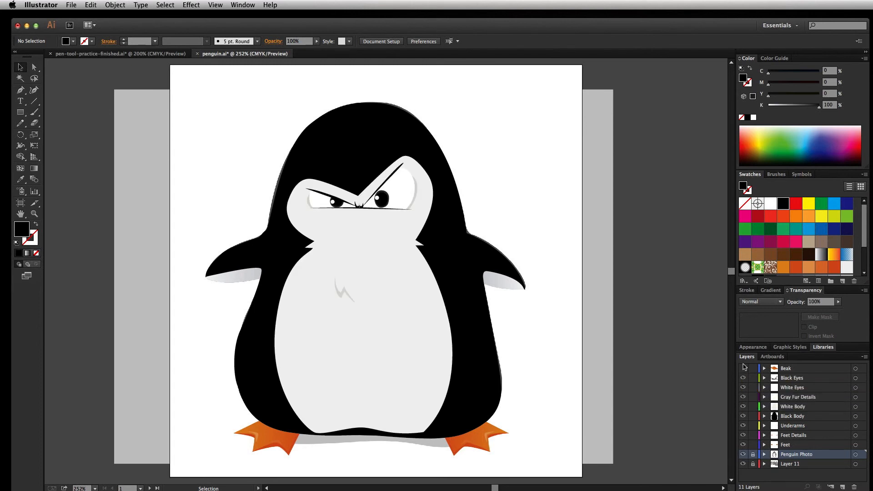
pyautogui.click(743, 368)
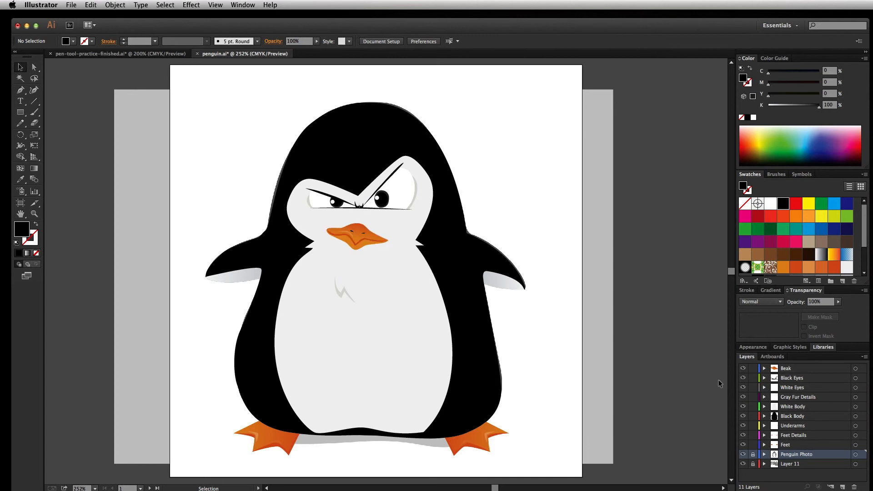
pyautogui.moveTo(743, 368); pyautogui.dragTo(747, 449)
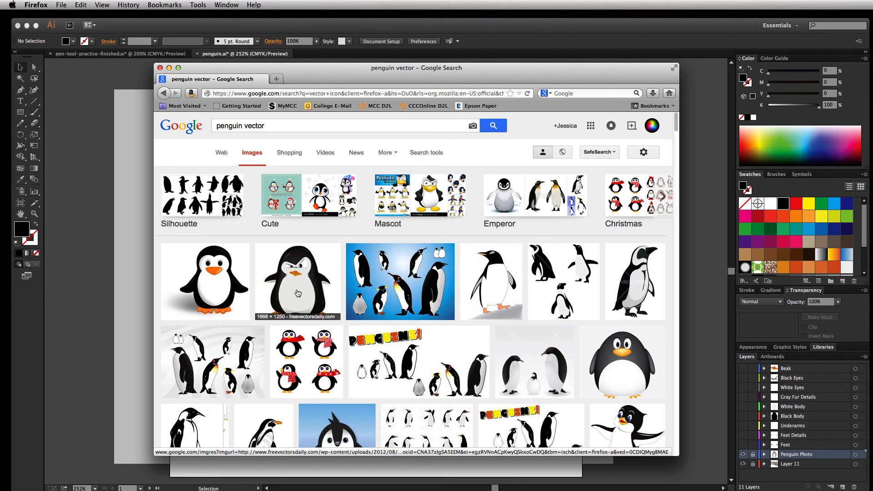
# Step: Browse the Google Images results for "penguin vector" in Firefox for reference pictures
pyautogui.scroll(-5, 298, 294)
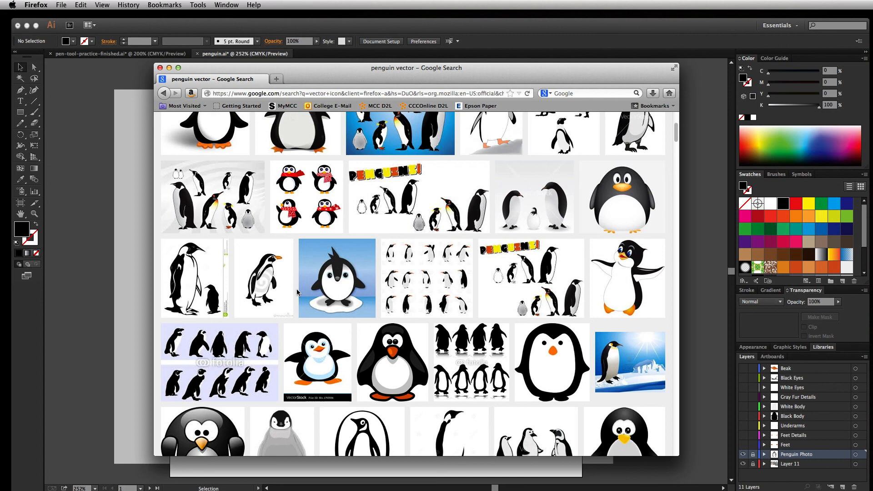
pyautogui.scroll(5, 298, 292)
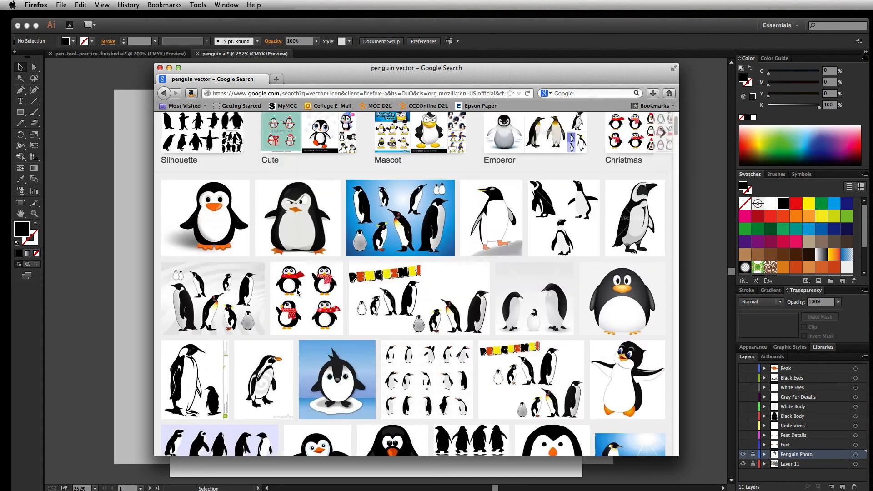